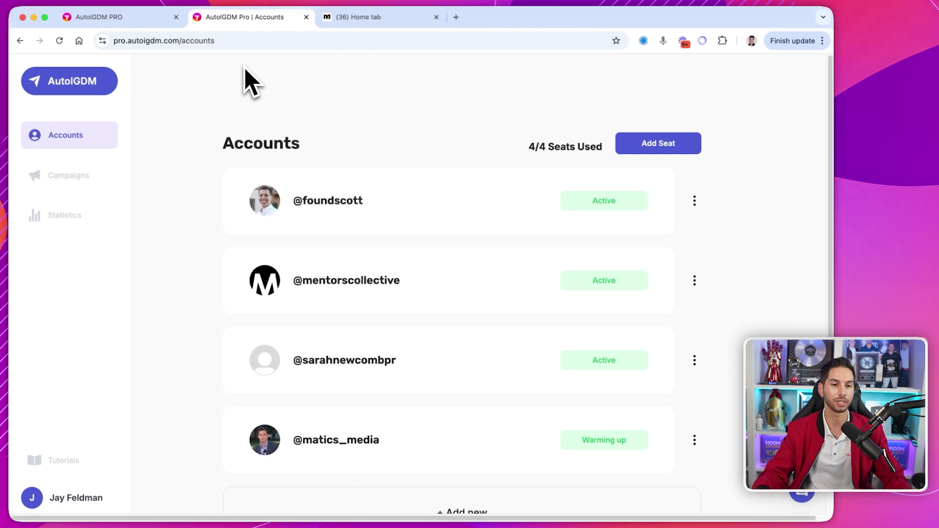
- Scroll the Accounts page to confirm the seat count now reads 4/5 seats used
scroll(350, 246, down, 1)
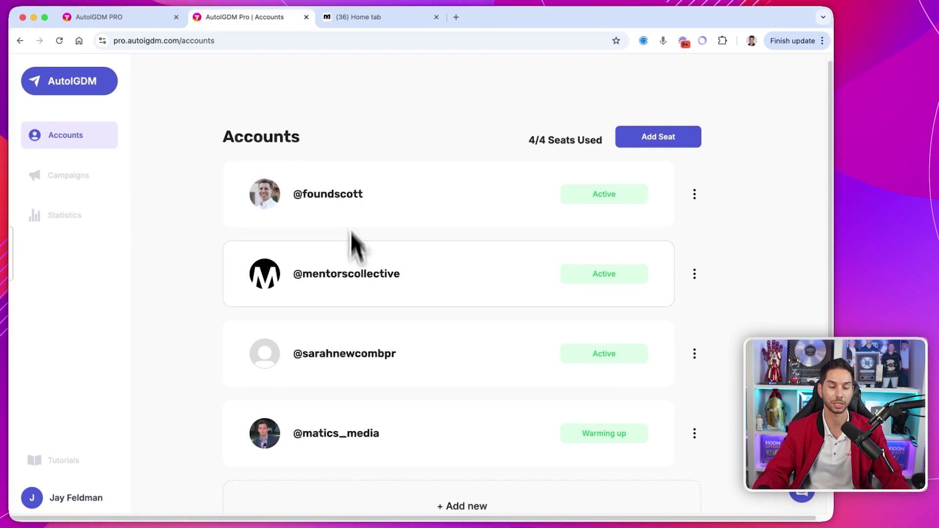
scroll(350, 105, up, 1)
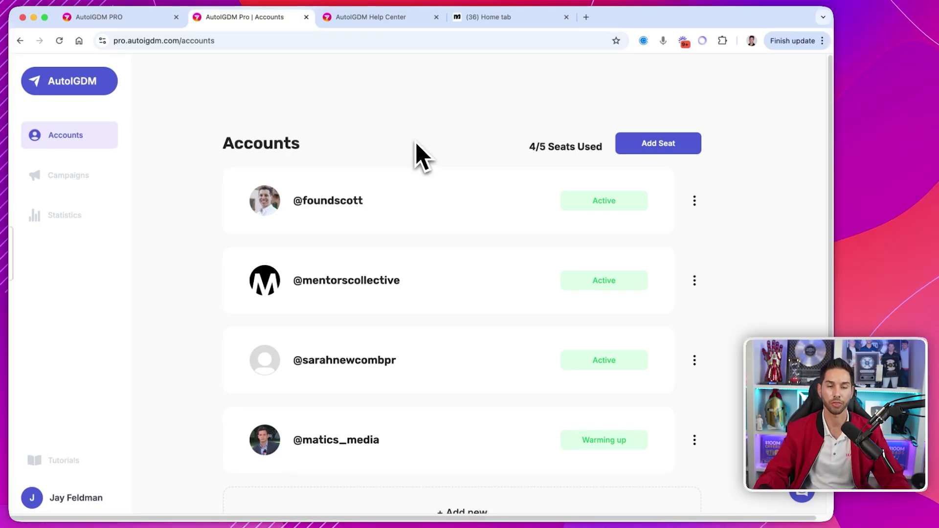
scroll(423, 146, down, 1)
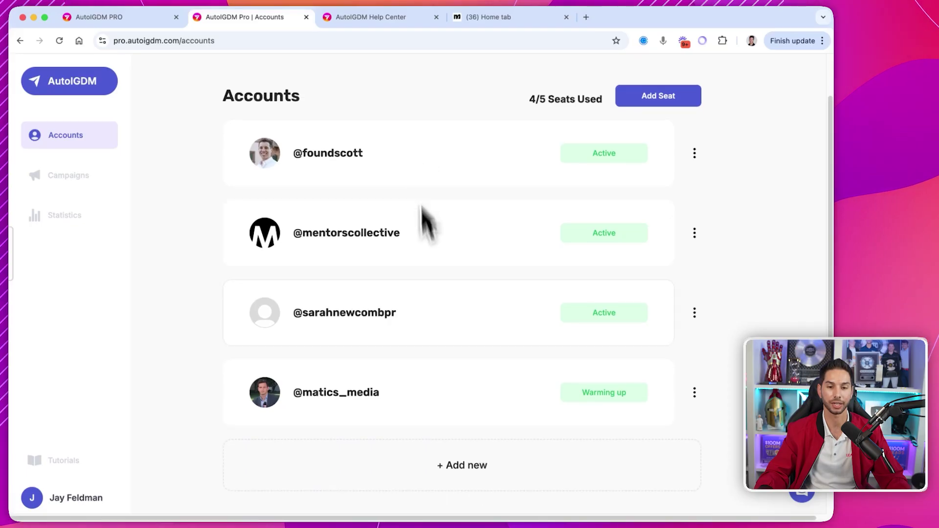
- Start adding a new Instagram account and enter its username
click(445, 465)
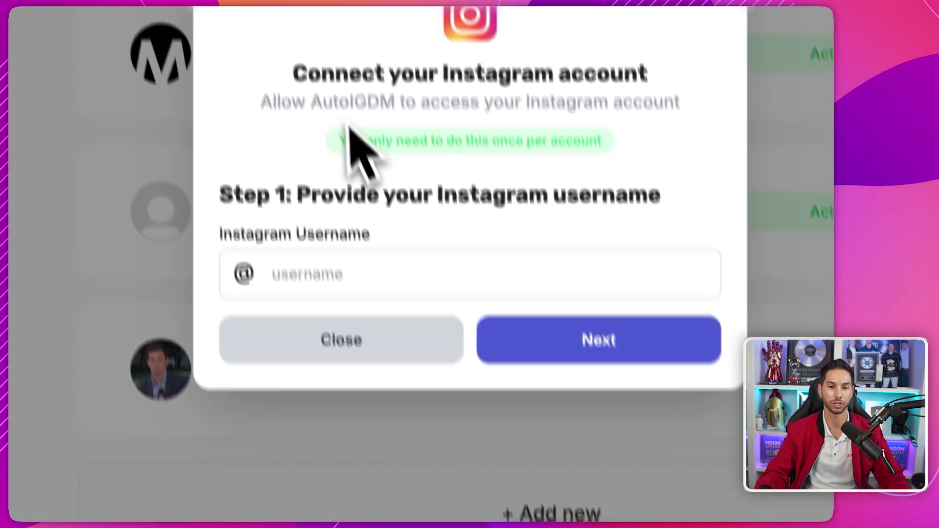
click(302, 271)
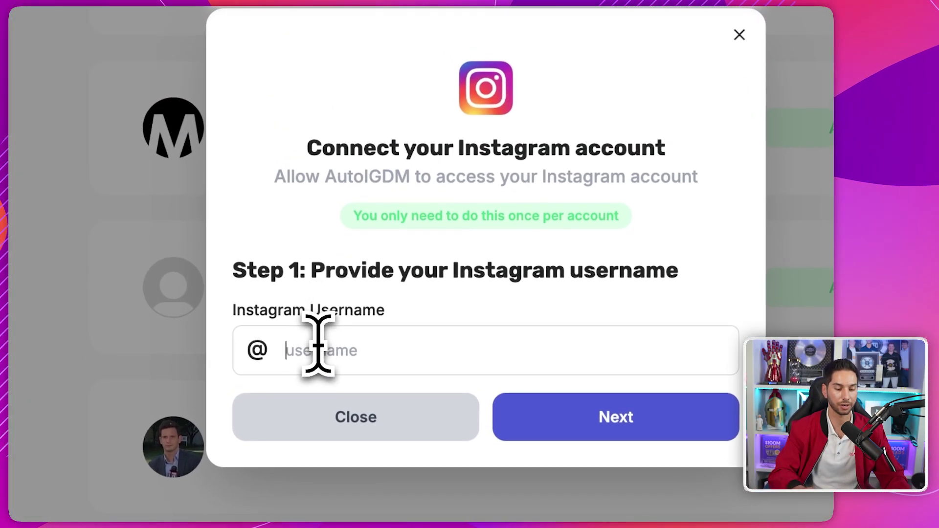
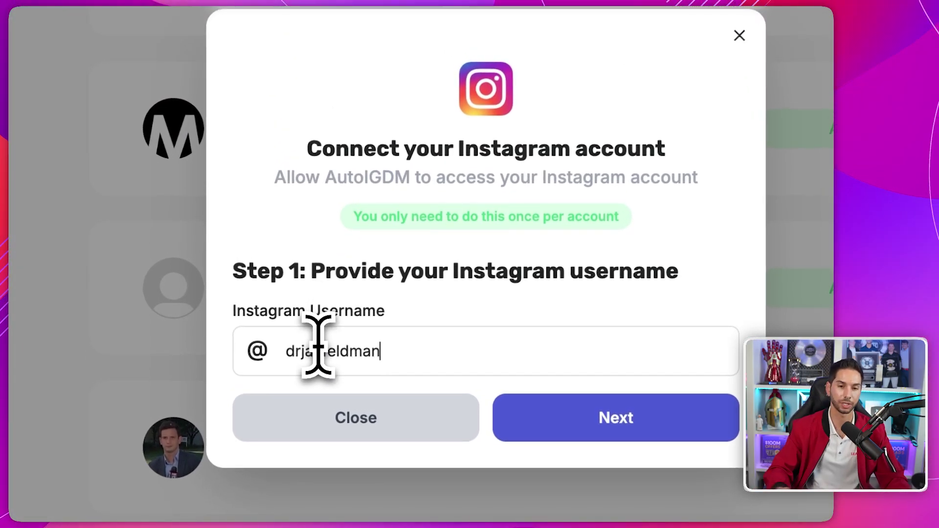
click(519, 415)
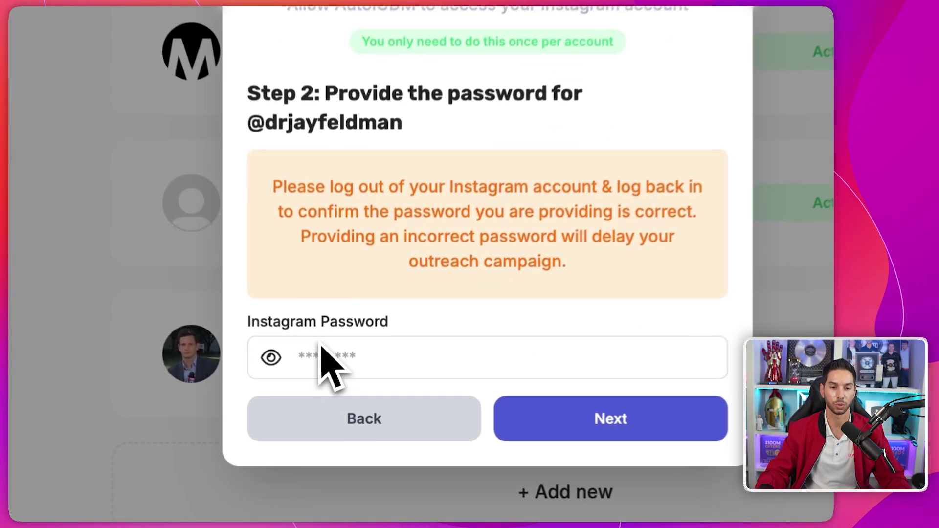
- Fill in the Instagram password saved in Chrome autofill to reach the secret key step
click(333, 396)
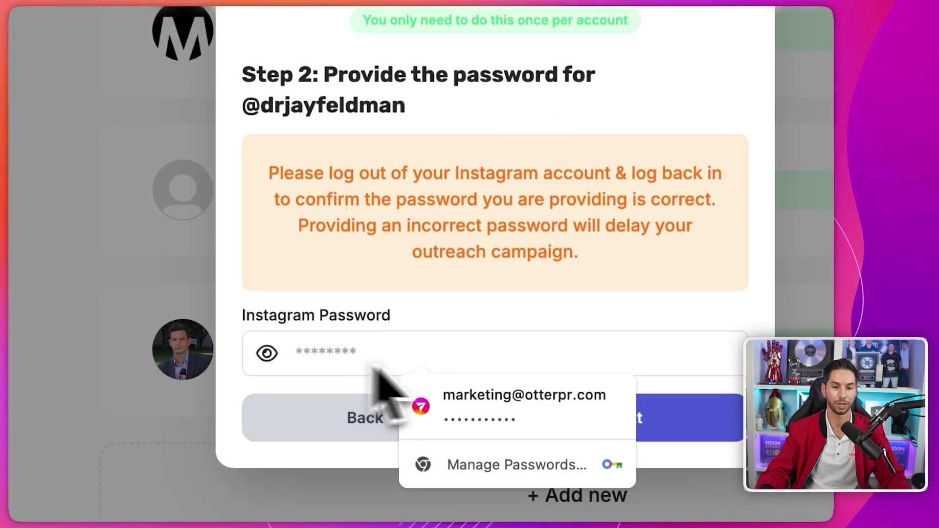
click(503, 409)
click(534, 440)
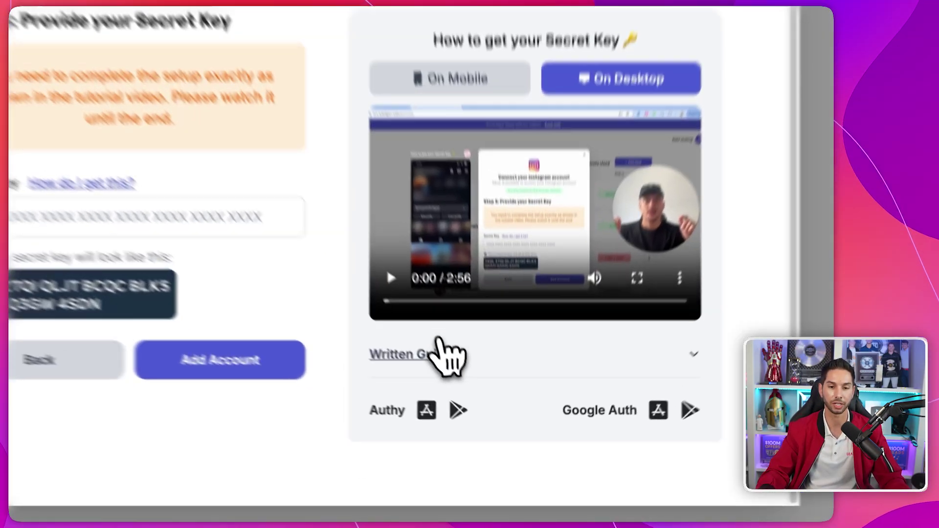
- Expand the Written Guide under the tutorial video and scroll through its secret key steps
click(482, 407)
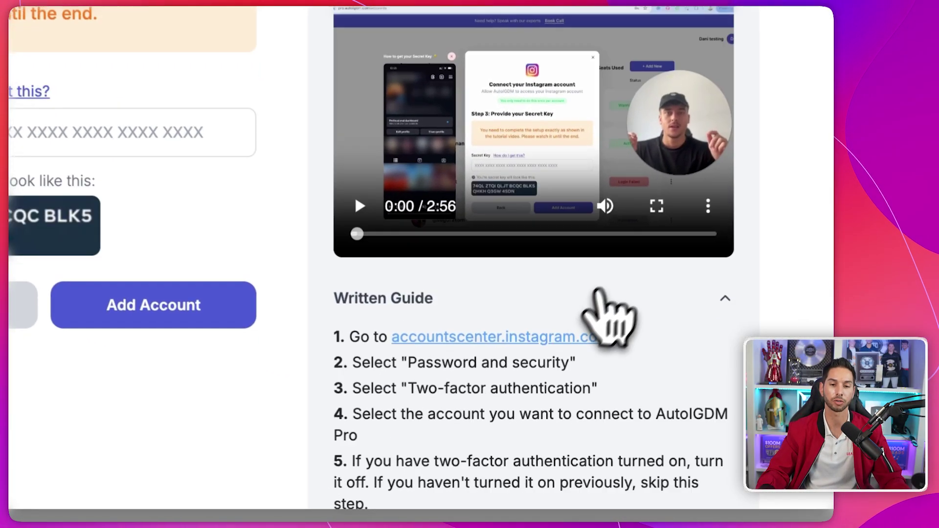
scroll(572, 254, down, 5)
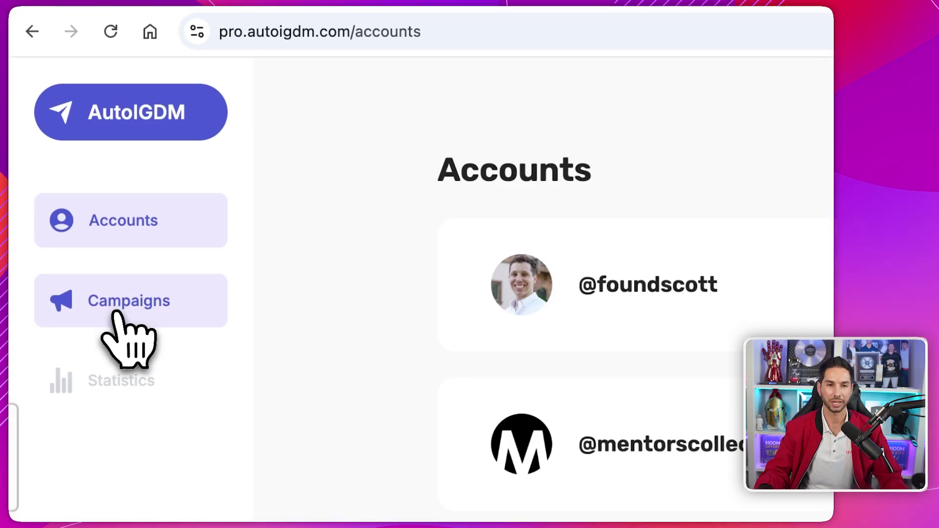
- Open the Campaigns page from the left sidebar
click(117, 315)
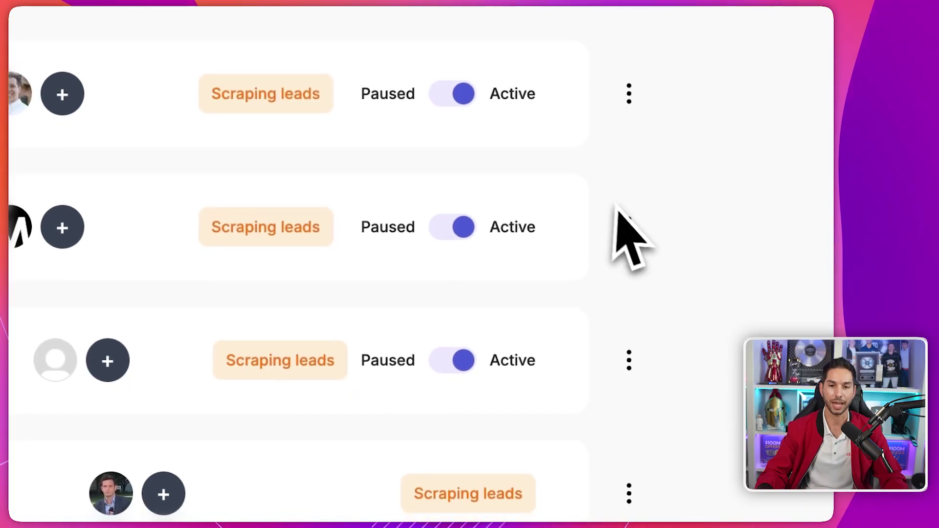
- Edit the Podcast campaign and review its leads targeting of five engaged accounts
click(630, 231)
click(608, 382)
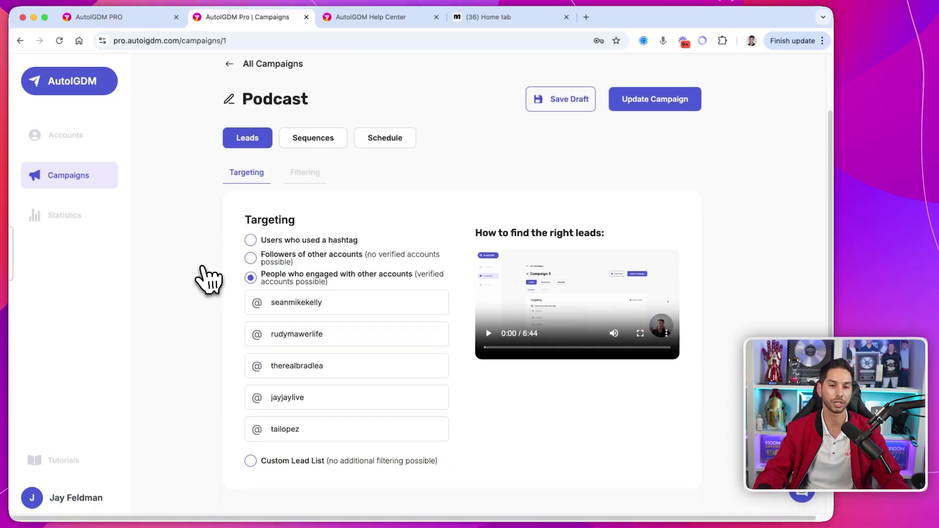
scroll(209, 280, down, 1)
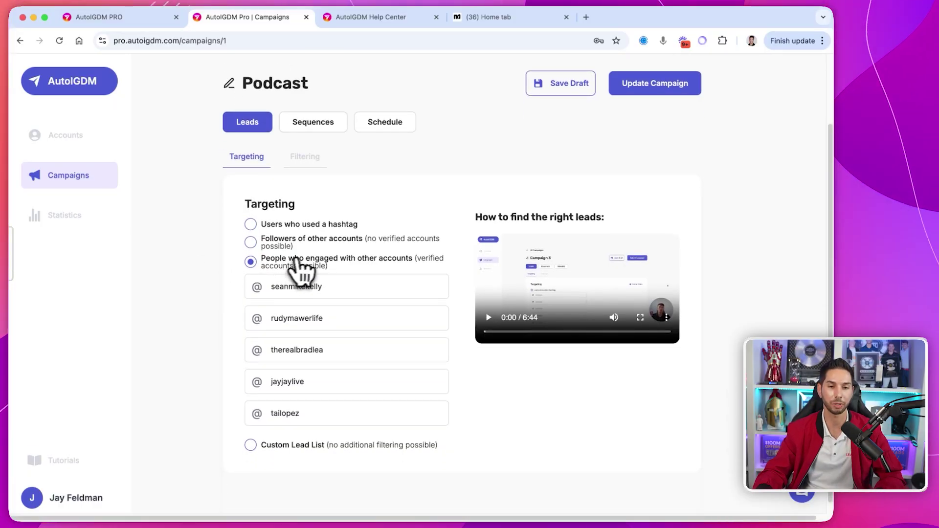
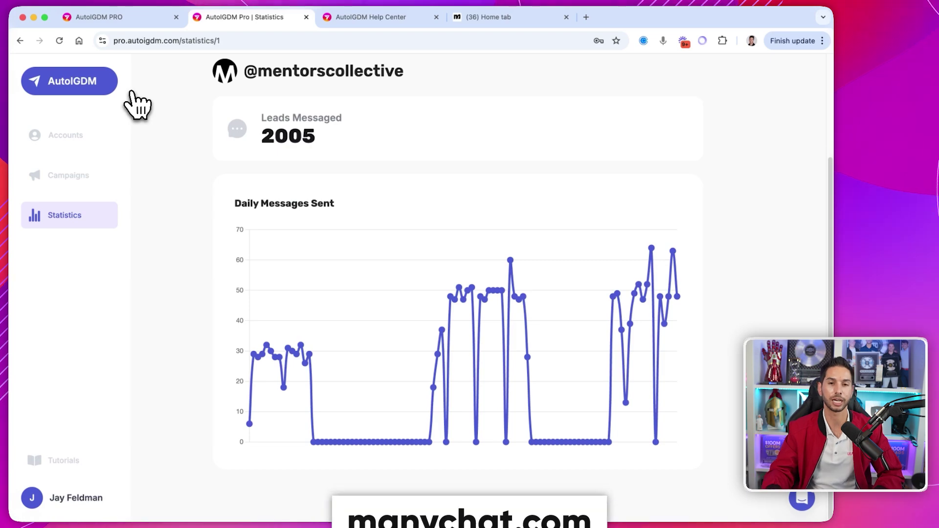
- Leave the AutoIGDM Pro statistics (2005 leads messaged) for the ManyChat home dashboard
click(488, 16)
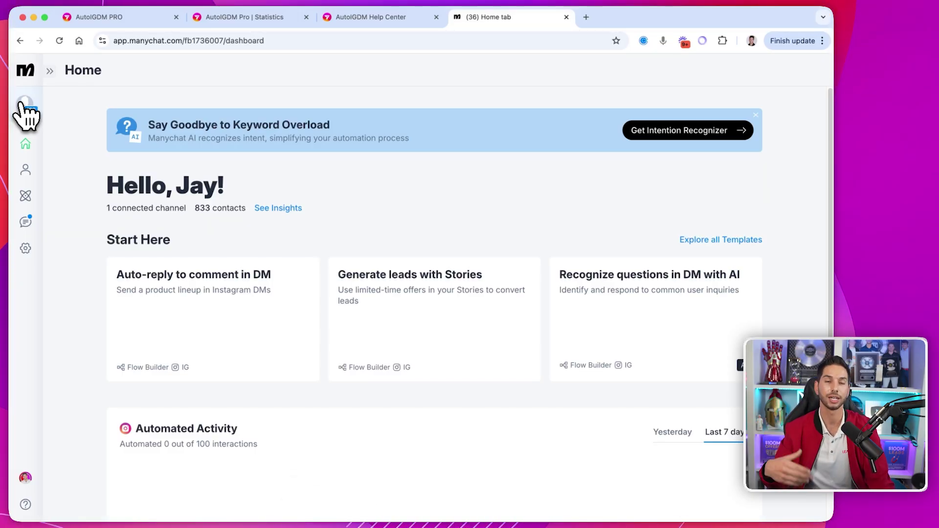
- Open the ManyChat account settings and review the Connect ChatGPT Account integration
click(24, 104)
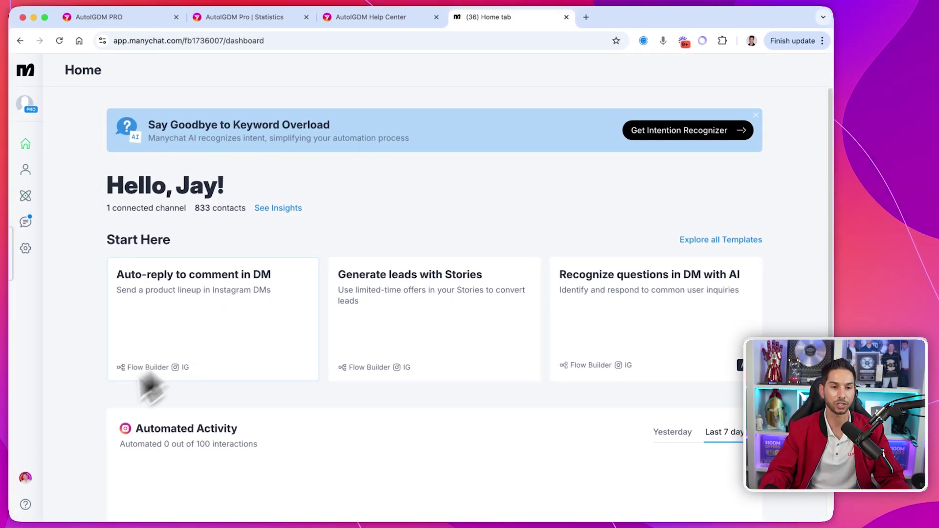
click(26, 248)
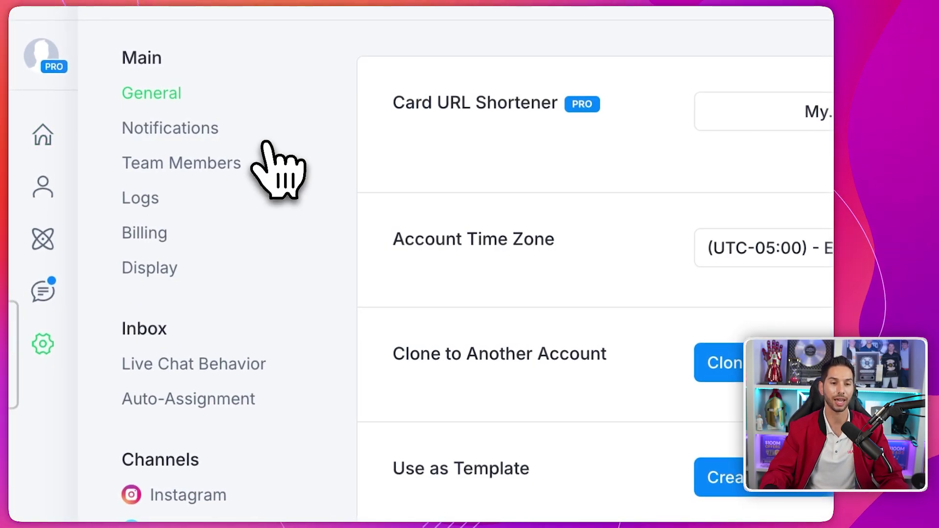
scroll(228, 397, down, 1)
scroll(230, 404, up, 1)
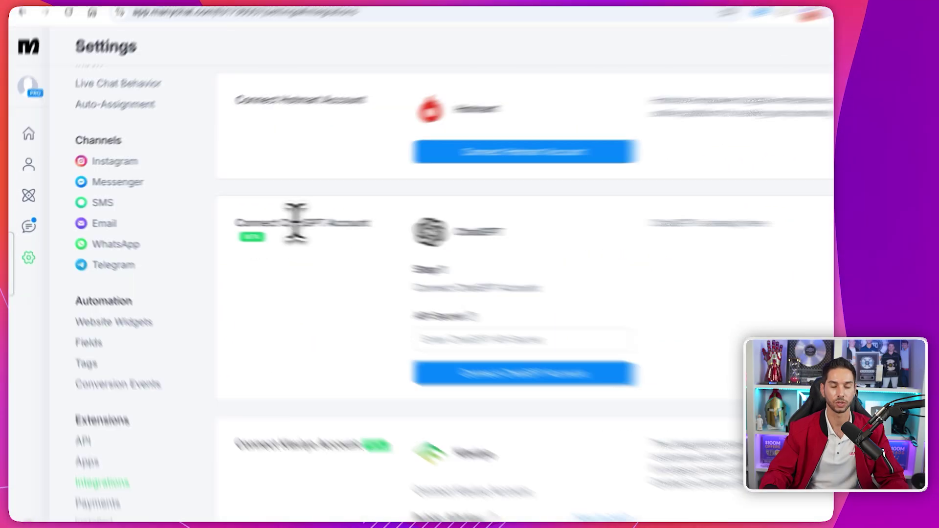
triple_click(298, 220)
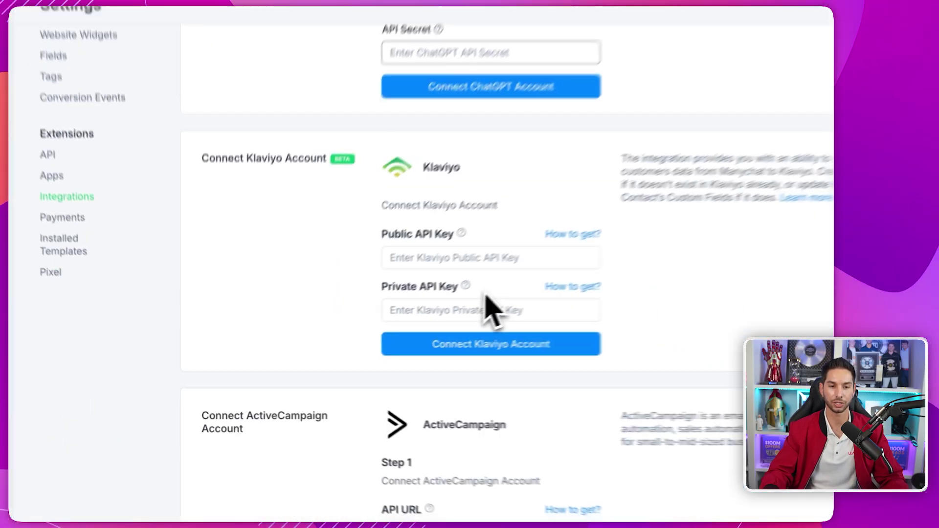
scroll(489, 310, down, 10)
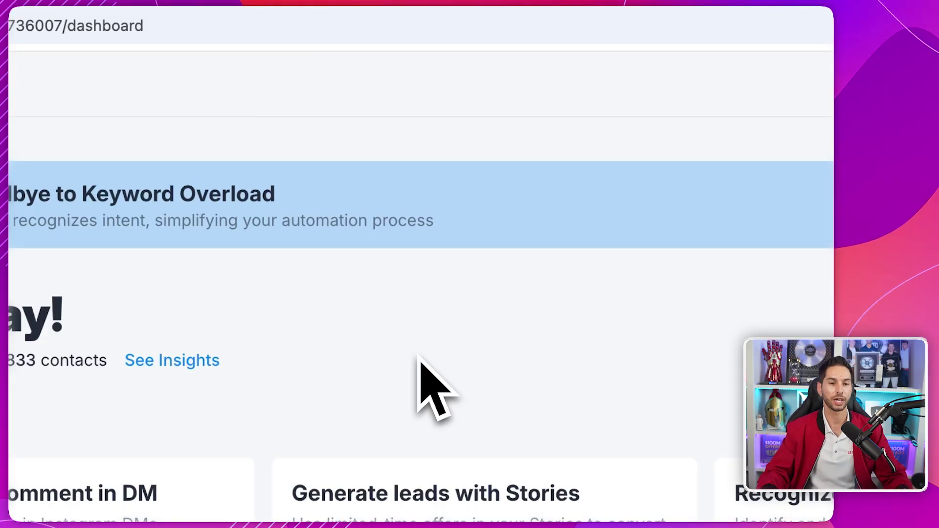
- Create a new automation from the 'Recognize questions in DM with AI' template
click(43, 283)
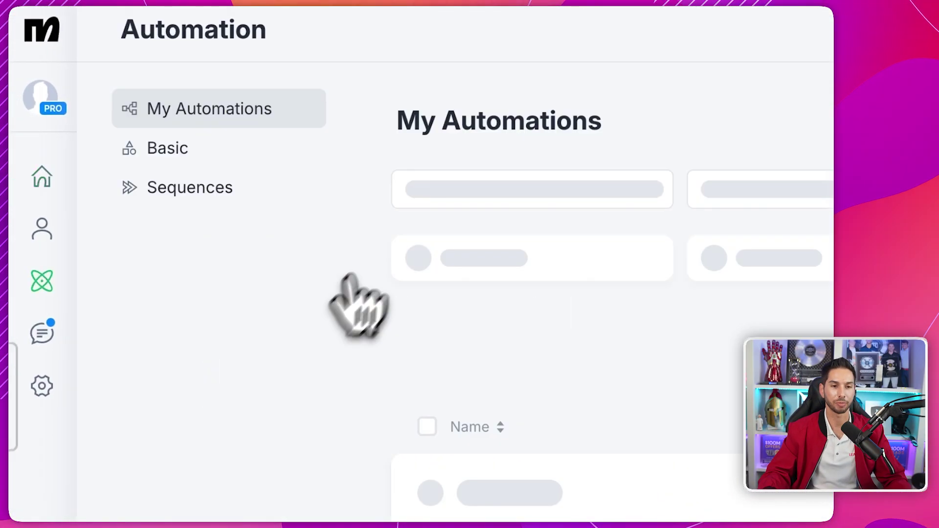
click(654, 210)
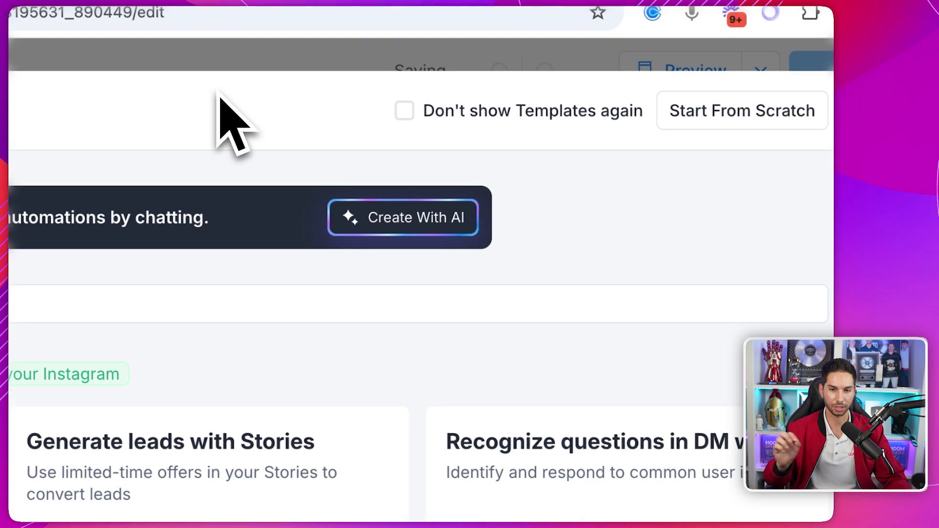
click(587, 421)
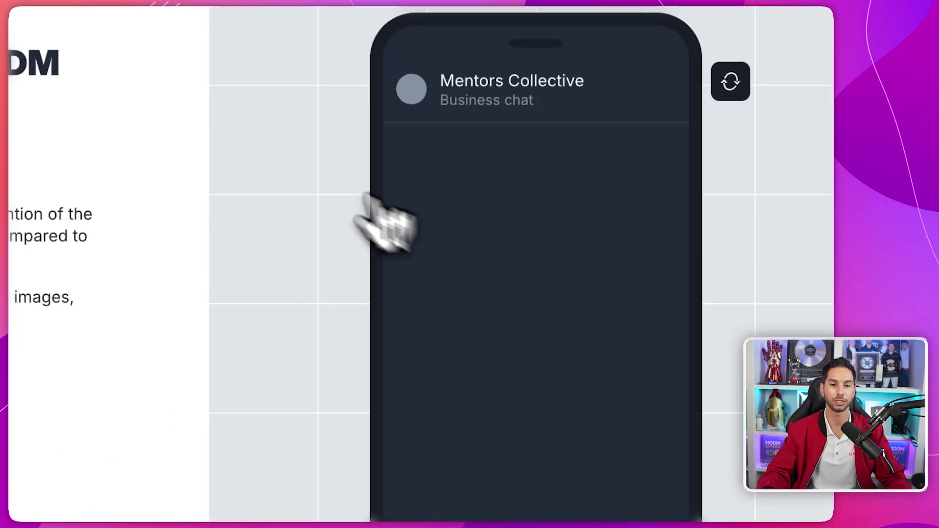
click(309, 508)
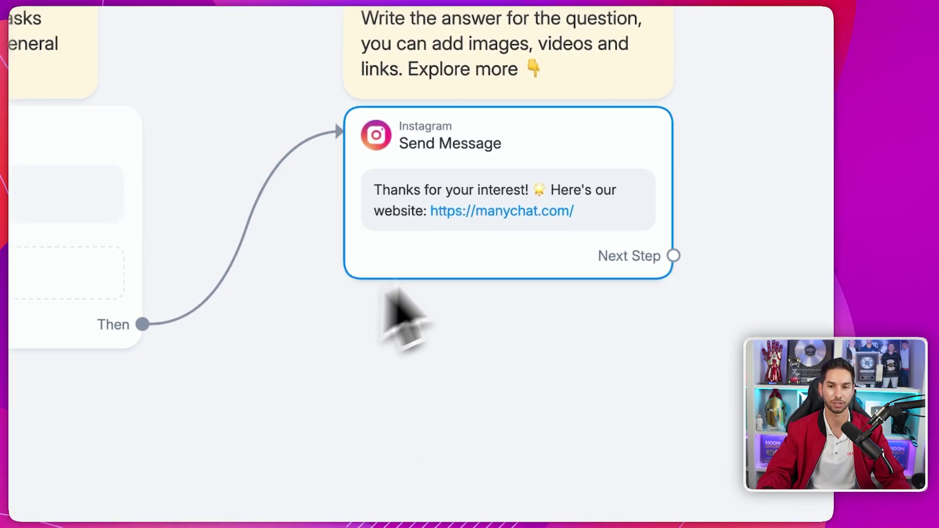
- Check the trigger intent 'Person asks for the website' and select the template's instruction note
click(65, 189)
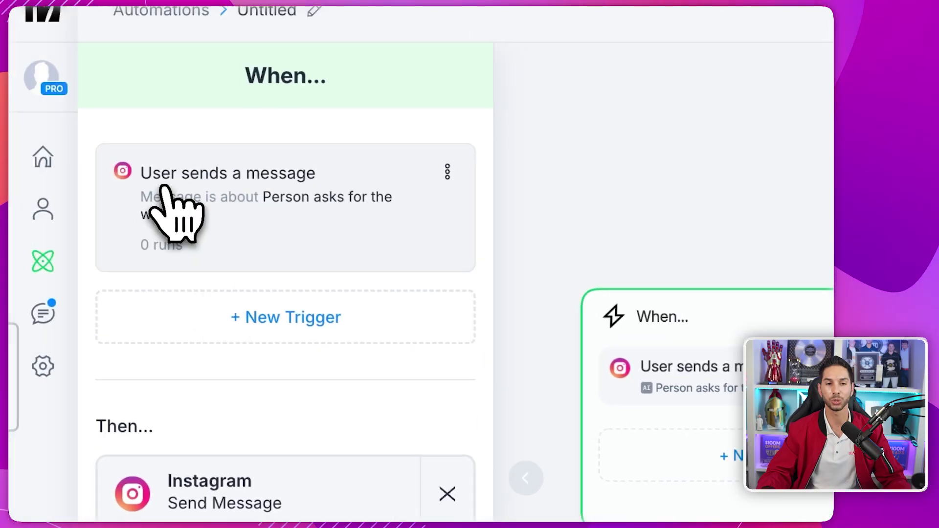
click(254, 175)
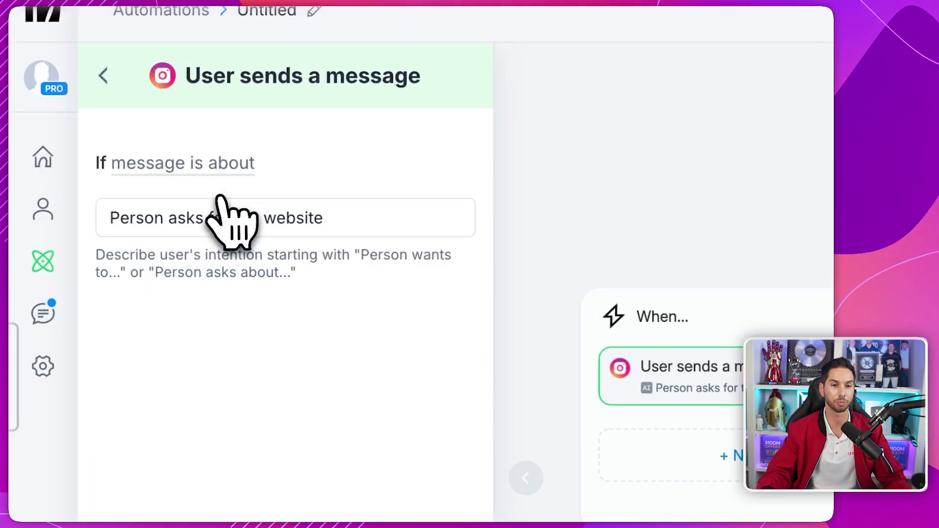
triple_click(300, 213)
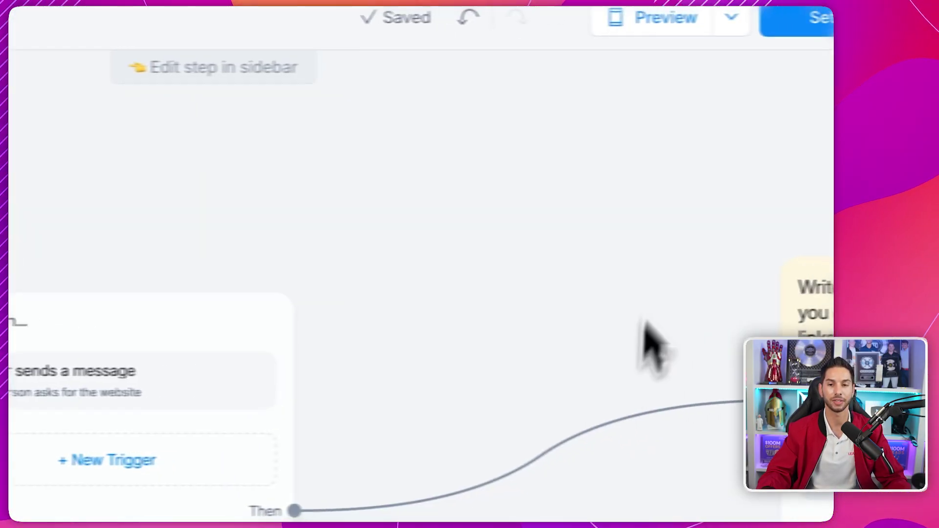
drag(644, 321, 290, 311)
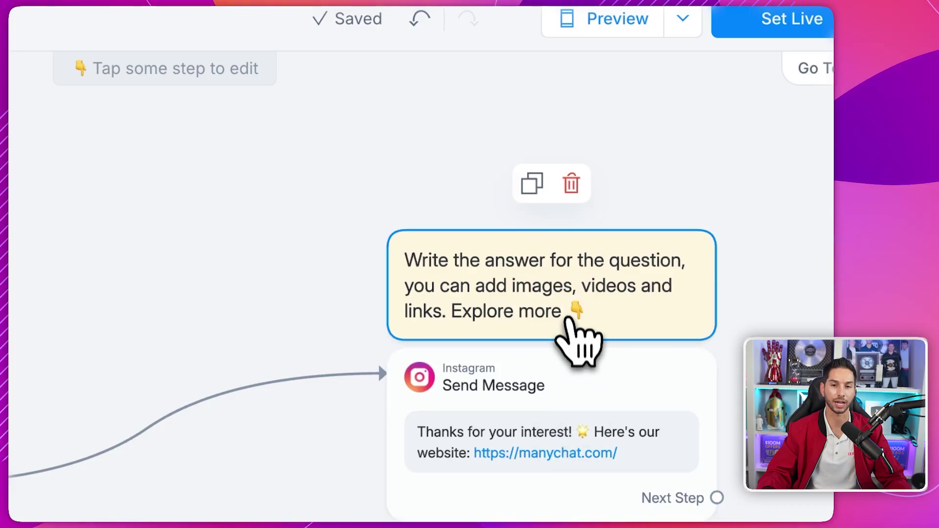
click(566, 315)
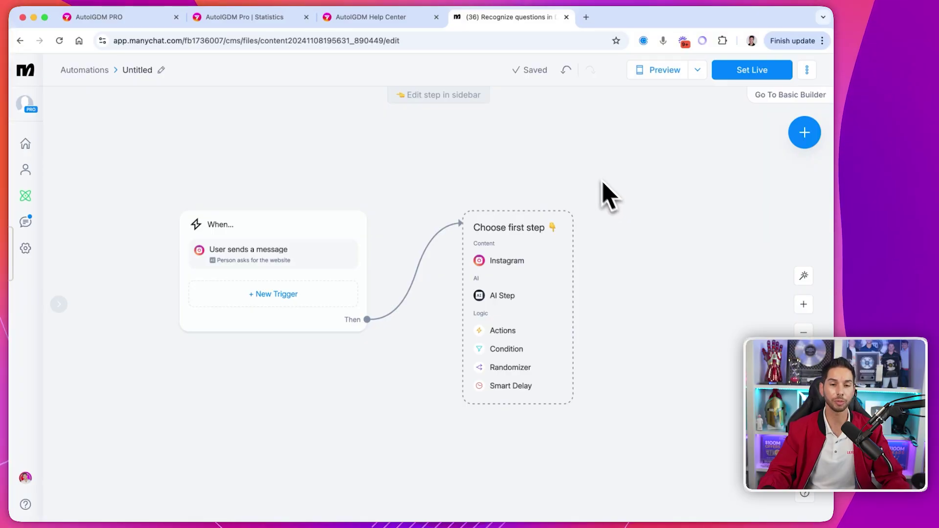
- Make an AI Step the automation's first step
click(448, 281)
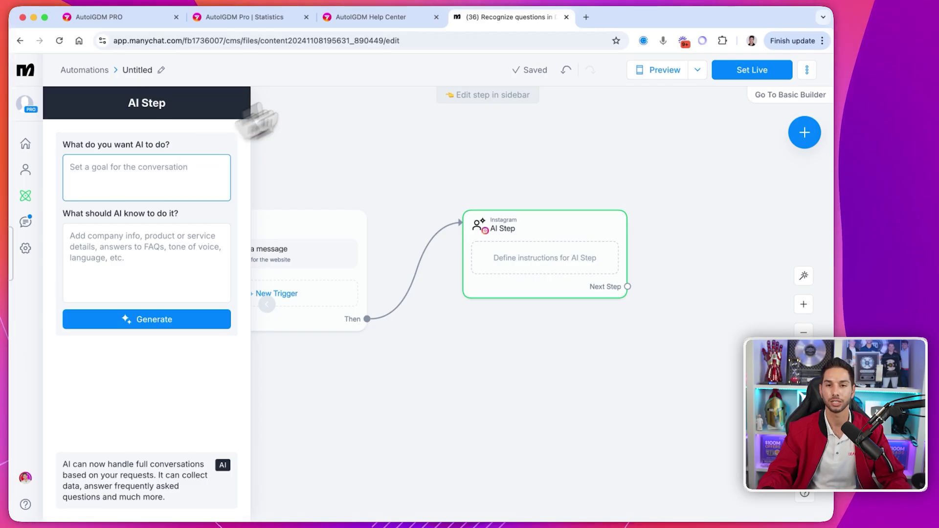
- Open a new blank browser tab
click(586, 17)
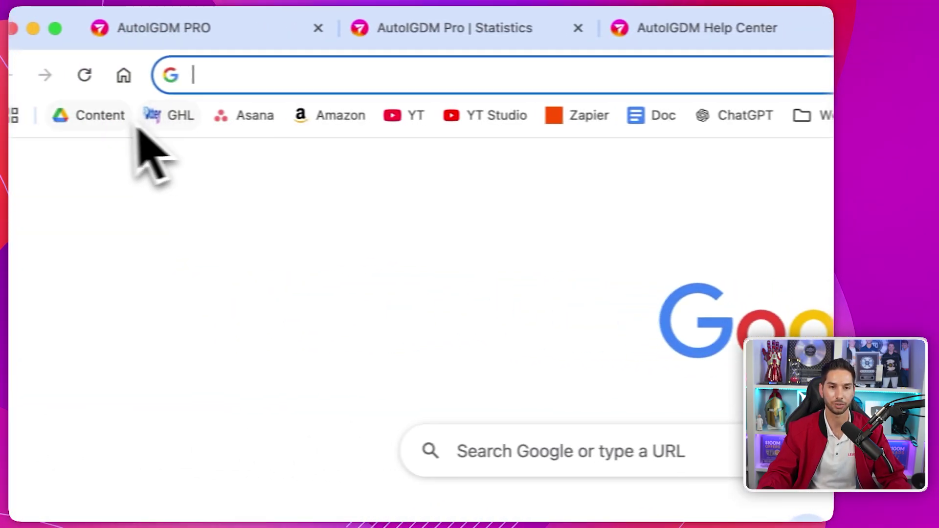
- Search ChatGPT's Explore GPTs catalogue for 'promp' to find the Prompt Engineer GPT
click(756, 115)
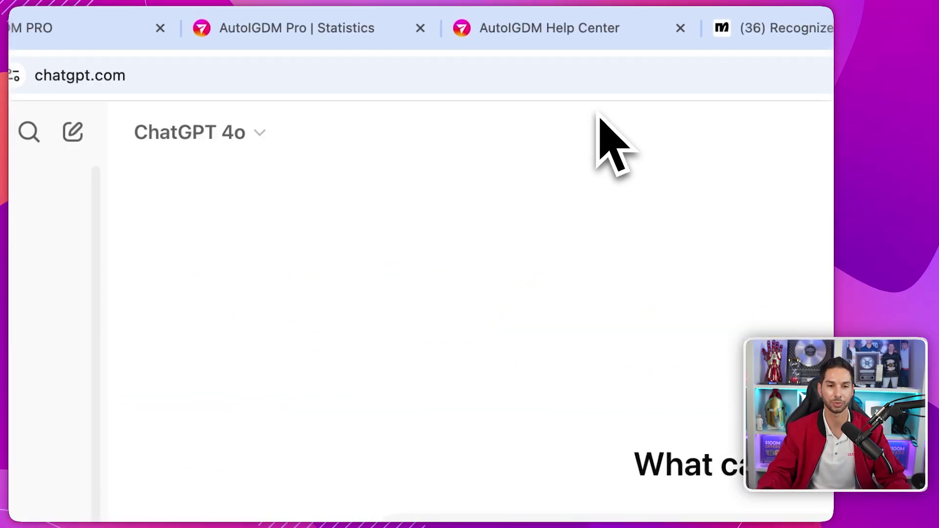
click(105, 345)
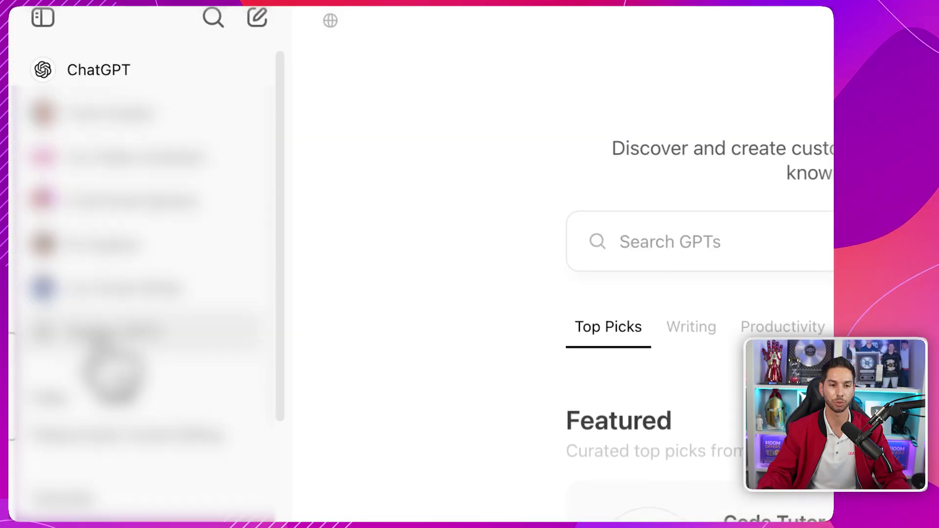
click(615, 132)
text(pr)
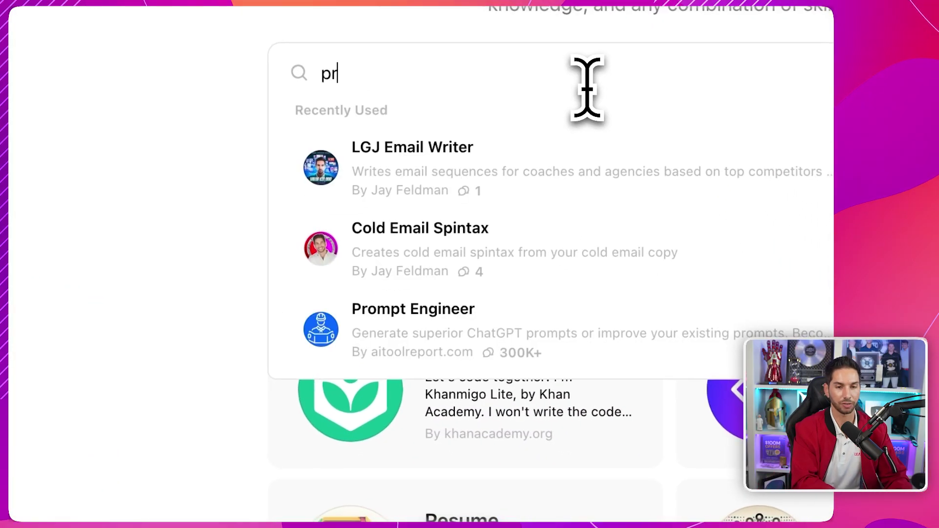
text(omp)
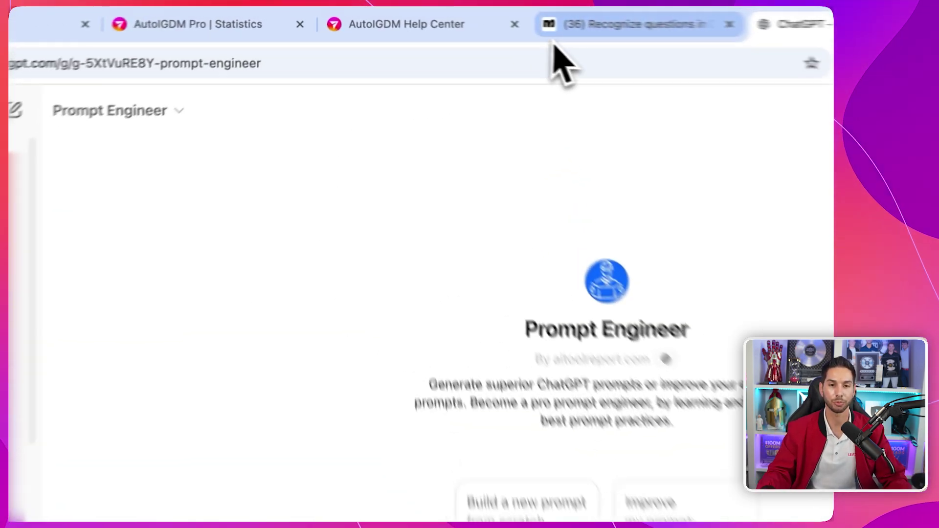
- Back in ManyChat, read the AI Step's AI capabilities information
click(460, 19)
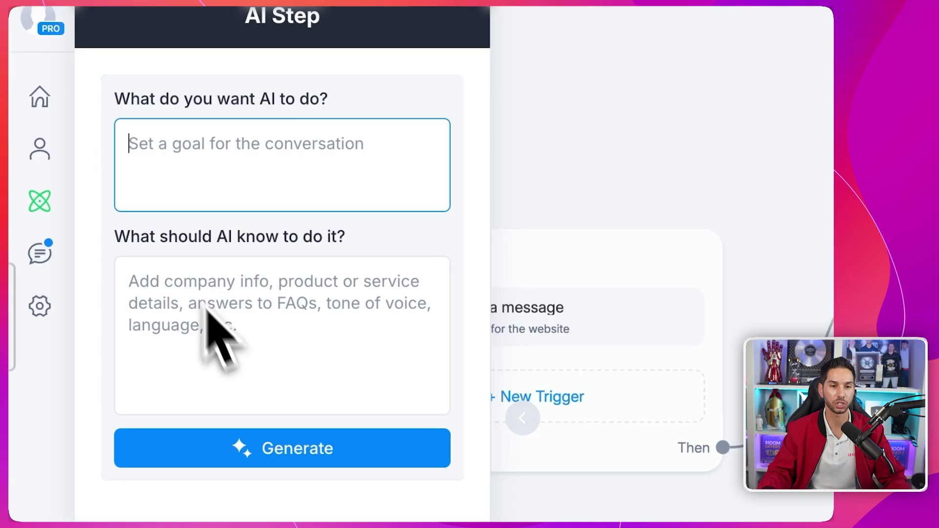
scroll(220, 342, down, 6)
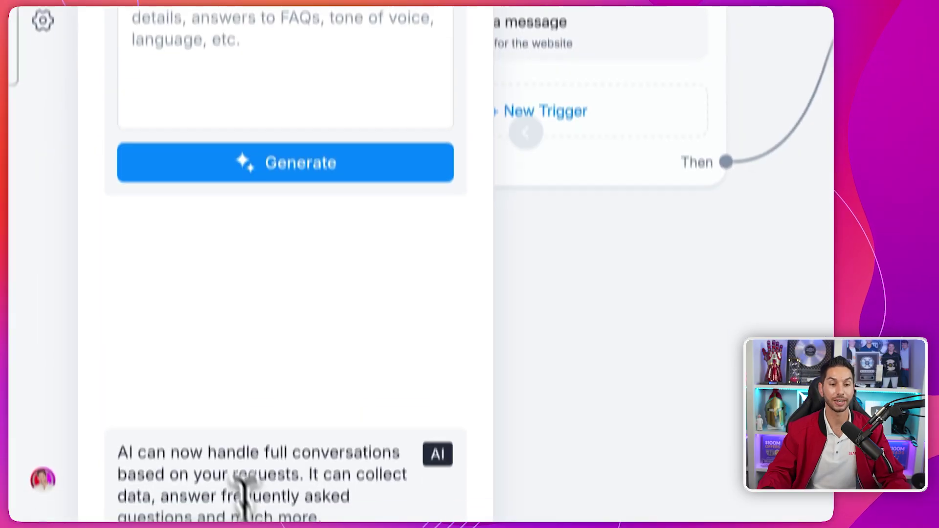
triple_click(221, 435)
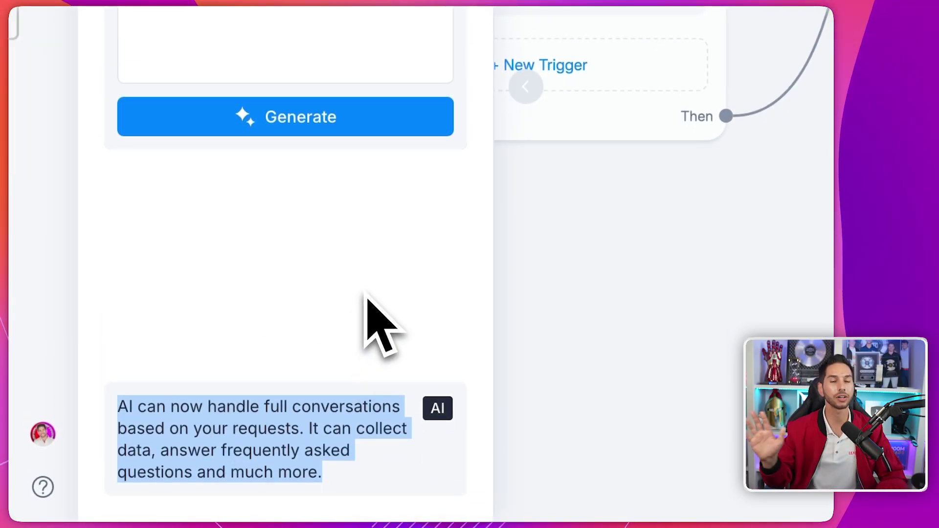